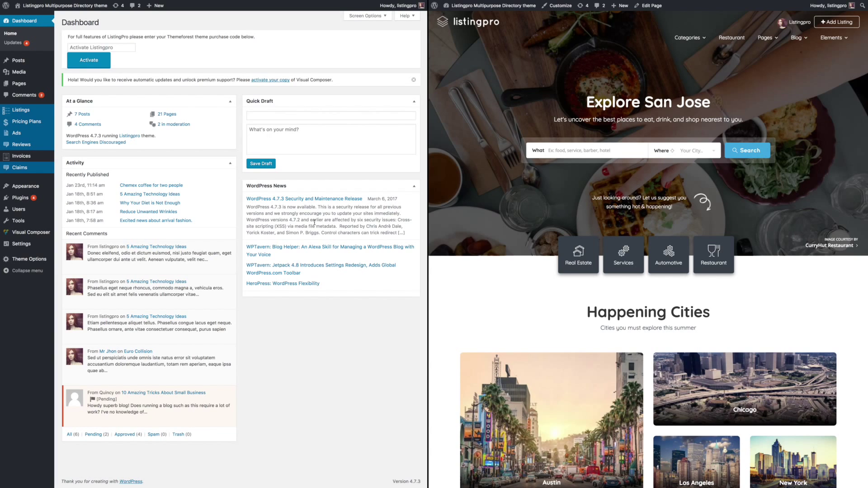
Step: Open the ListingPro theme options panel from the admin sidebar, landing on Banner Settings
{"action": "mouse_move", "coordinate": [42, 262]}
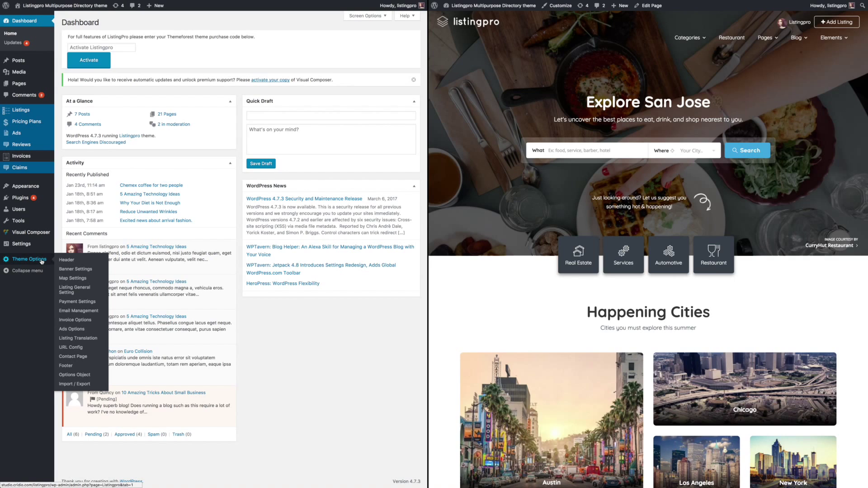
{"action": "left_click", "coordinate": [42, 262]}
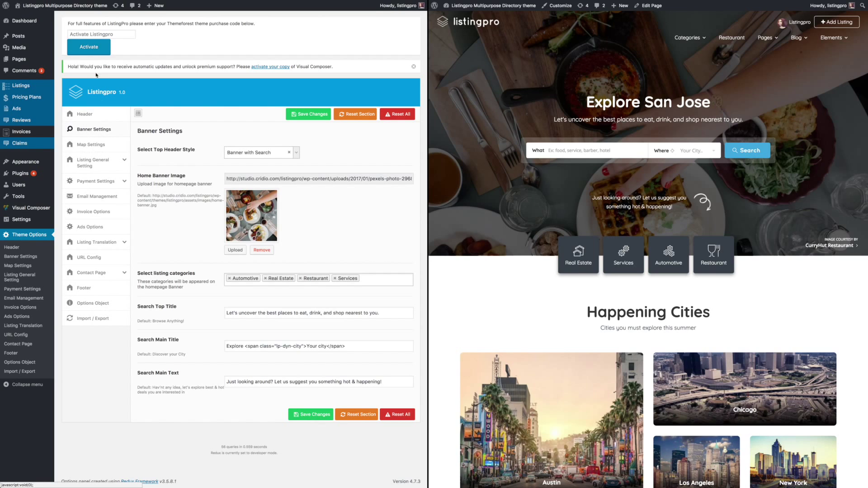
Step: Show the Header section and review its layouts, search/sticky toggles, logos and favicon
{"action": "left_click", "coordinate": [97, 114]}
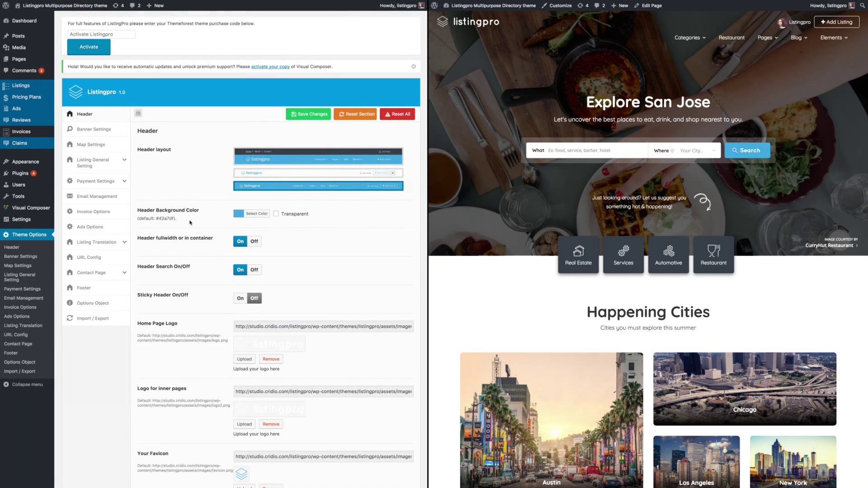
{"action": "scroll", "coordinate": [190, 223], "scroll_direction": "down", "scroll_amount": 3}
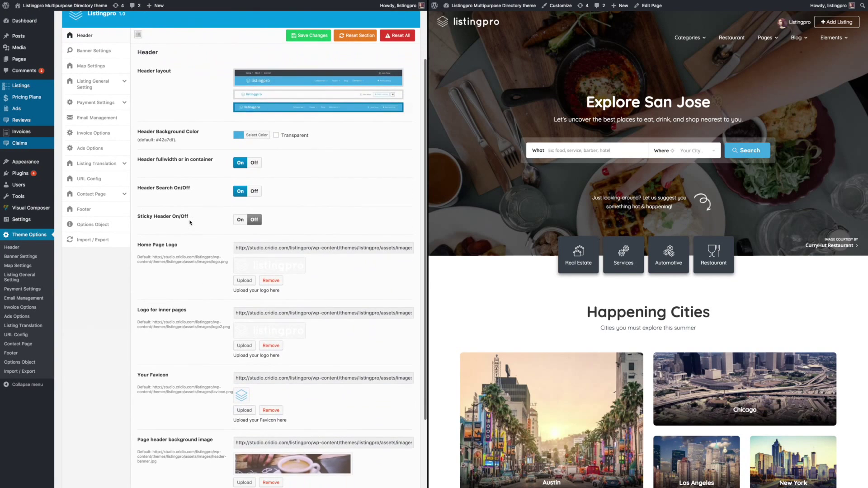
{"action": "scroll", "coordinate": [191, 223], "scroll_direction": "down", "scroll_amount": 3}
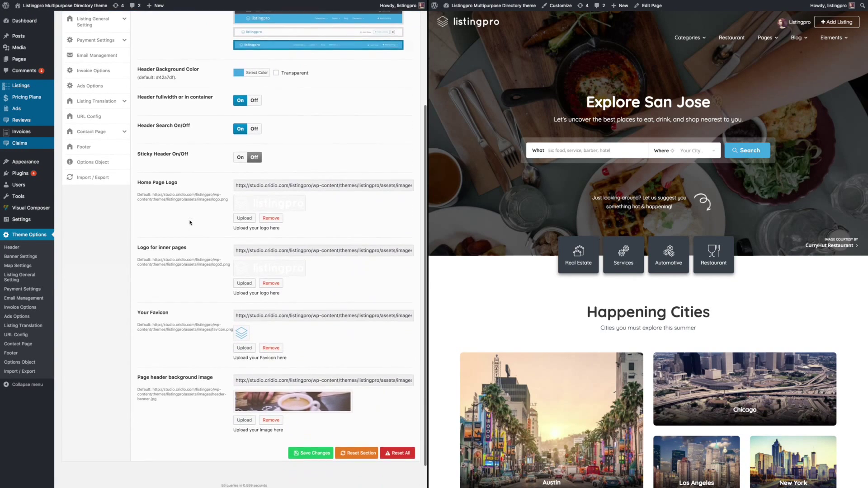
{"action": "scroll", "coordinate": [190, 222], "scroll_direction": "down", "scroll_amount": 1}
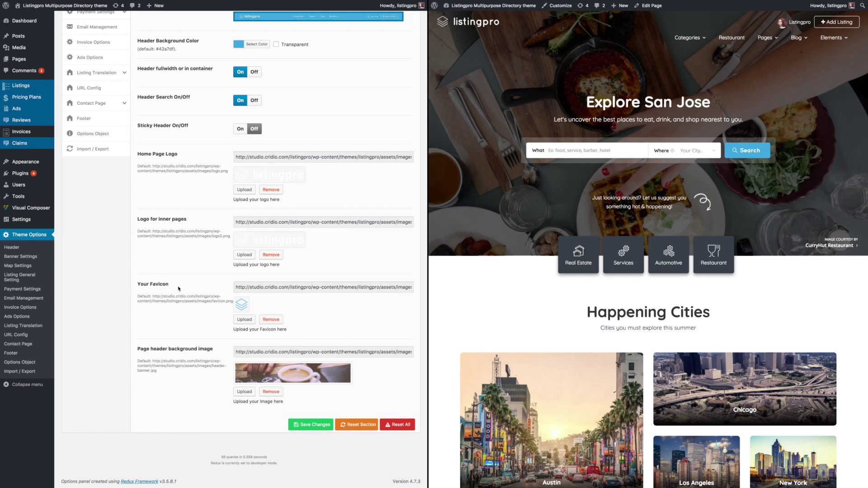
{"action": "scroll", "coordinate": [178, 288], "scroll_direction": "up", "scroll_amount": 7}
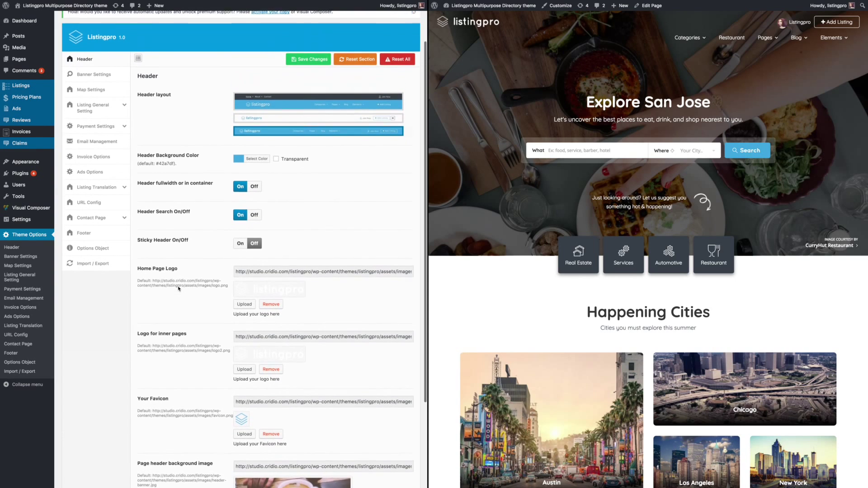
{"action": "scroll", "coordinate": [178, 286], "scroll_direction": "up", "scroll_amount": 1}
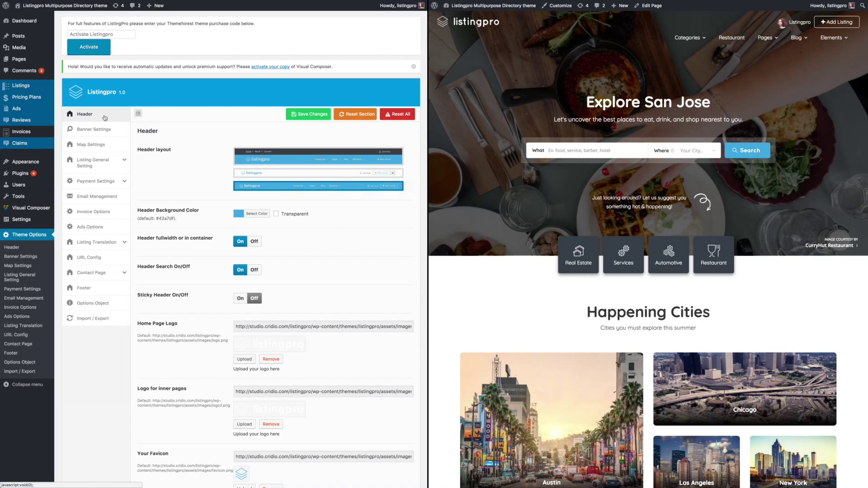
Step: Return to Banner Settings, widen the live site pane, and highlight the Select listing categories label
{"action": "left_click", "coordinate": [94, 129]}
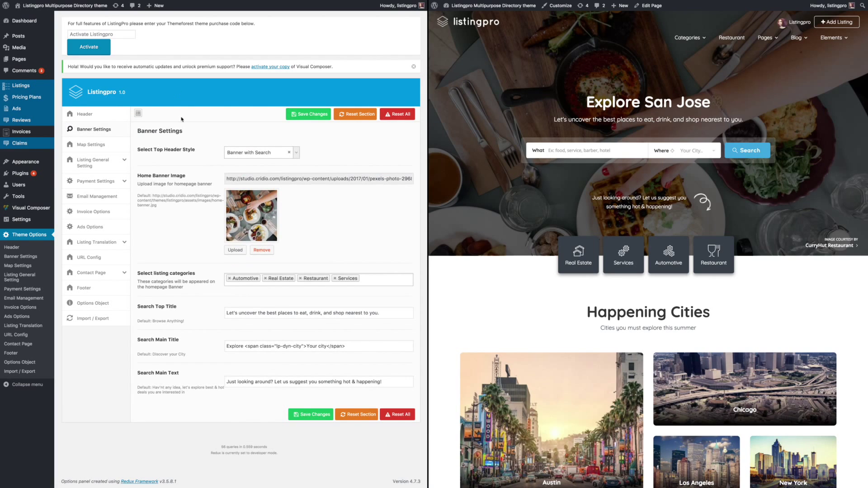
{"action": "left_click_drag", "start_coordinate": [429, 130], "coordinate": [388, 137]}
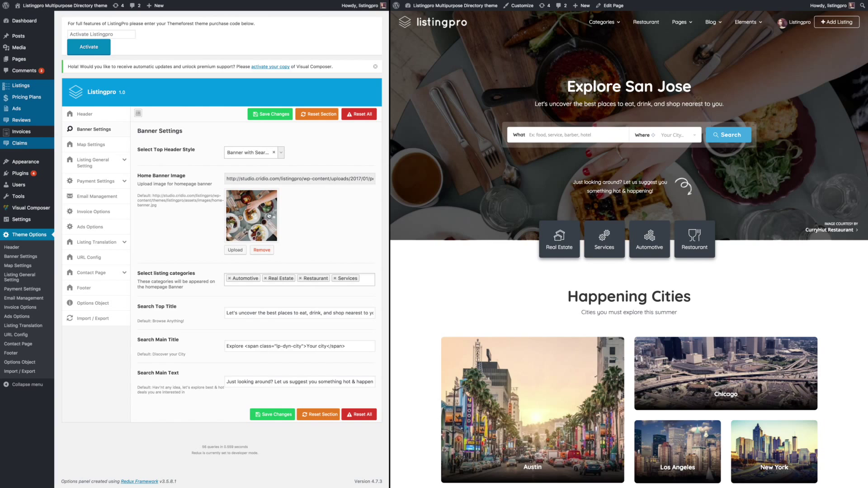
{"action": "left_click_drag", "start_coordinate": [263, 216], "coordinate": [292, 222]}
{"action": "triple_click", "coordinate": [167, 274]}
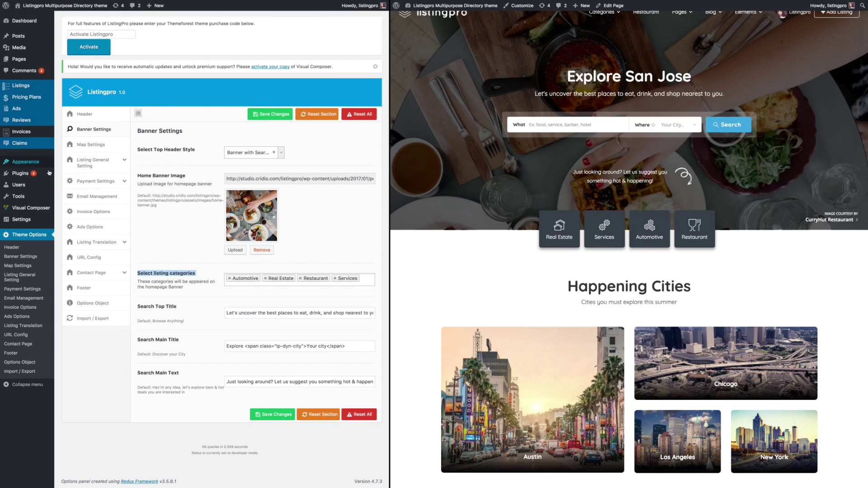
Step: Show Map Settings with MapBox API and open the Real Estate listings map on the site
{"action": "left_click", "coordinate": [98, 146]}
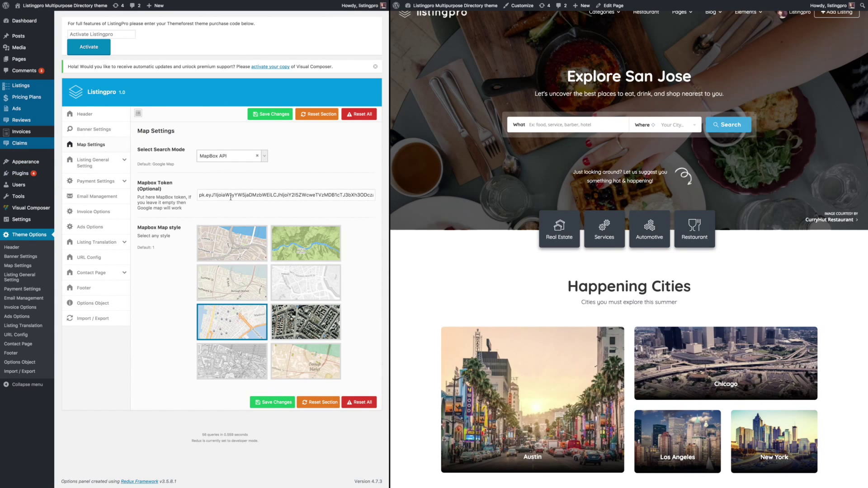
{"action": "scroll", "coordinate": [518, 222], "scroll_direction": "up", "scroll_amount": 1}
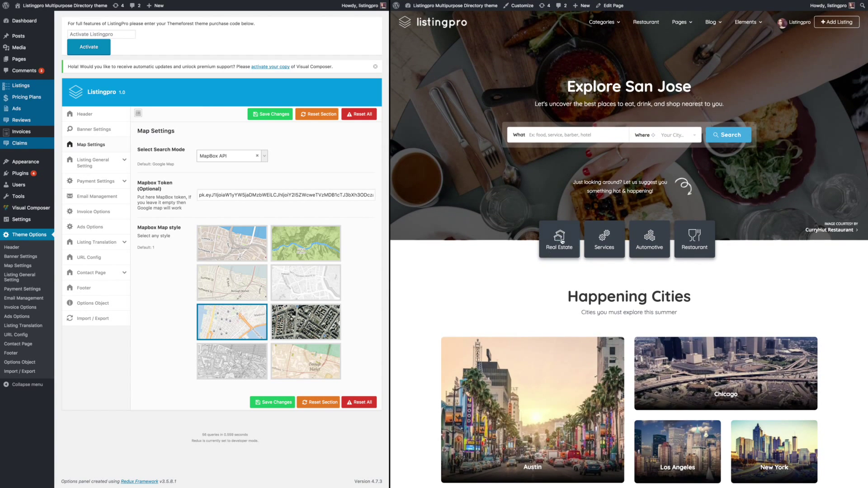
{"action": "left_click", "coordinate": [558, 252]}
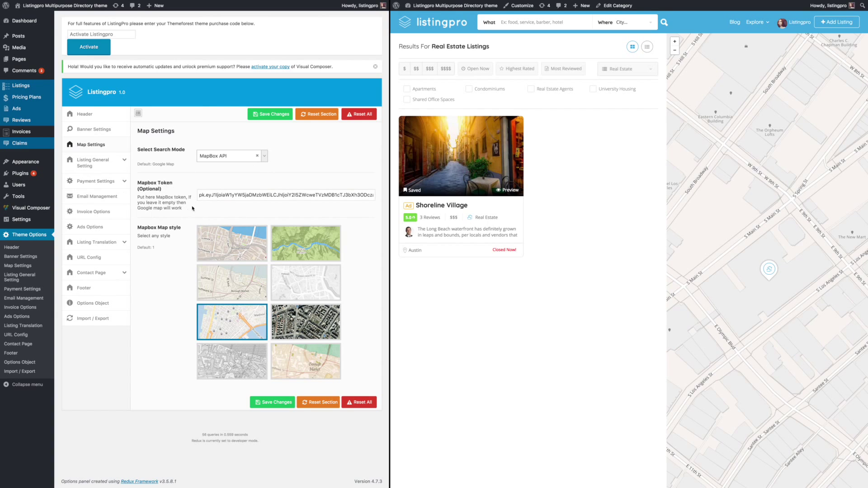
Step: Show the Listing View layout options and filter the site's results to All Categories
{"action": "left_click", "coordinate": [120, 158]}
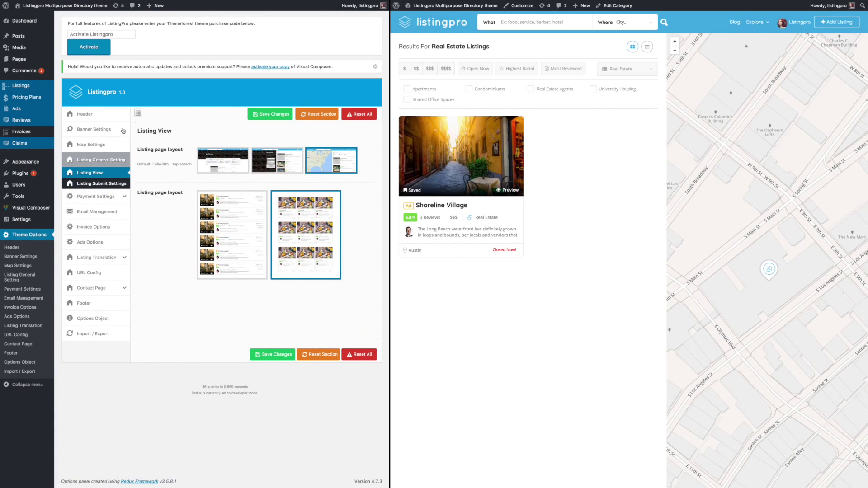
{"action": "left_click", "coordinate": [621, 70]}
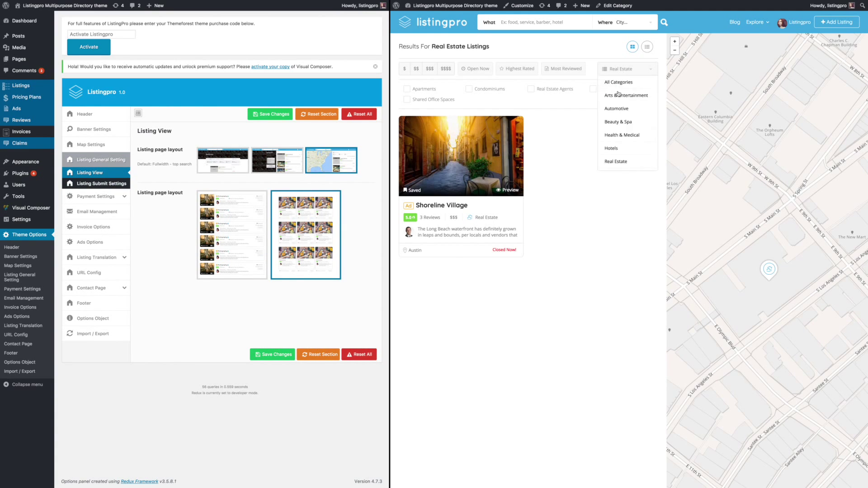
{"action": "left_click", "coordinate": [622, 83]}
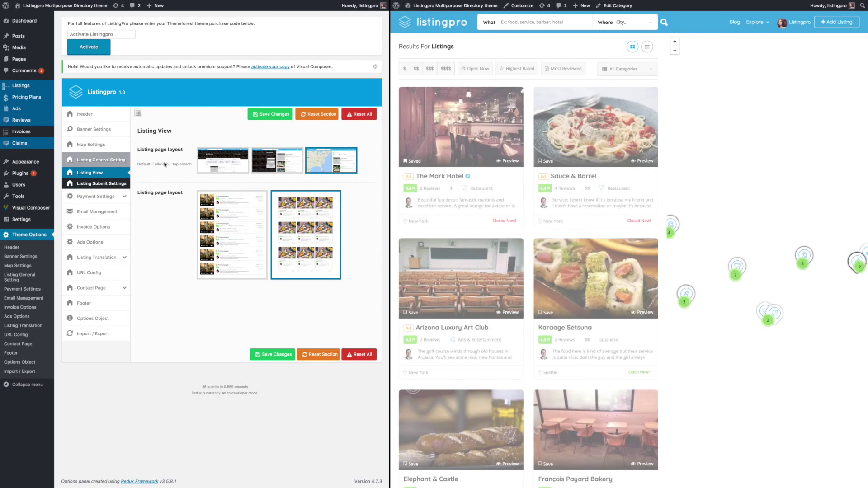
{"action": "double_click", "coordinate": [161, 164]}
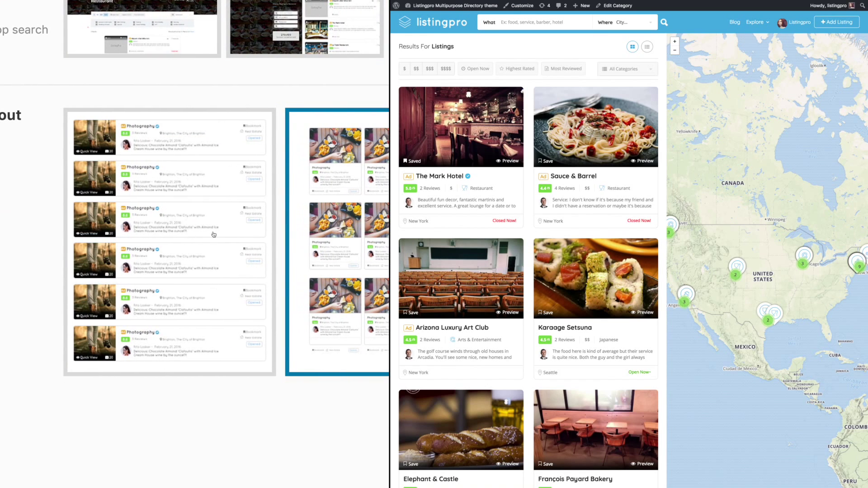
Step: Switch the site listings to list rows and show the Listing Submit Settings section
{"action": "left_click", "coordinate": [647, 47]}
{"action": "left_click", "coordinate": [628, 47]}
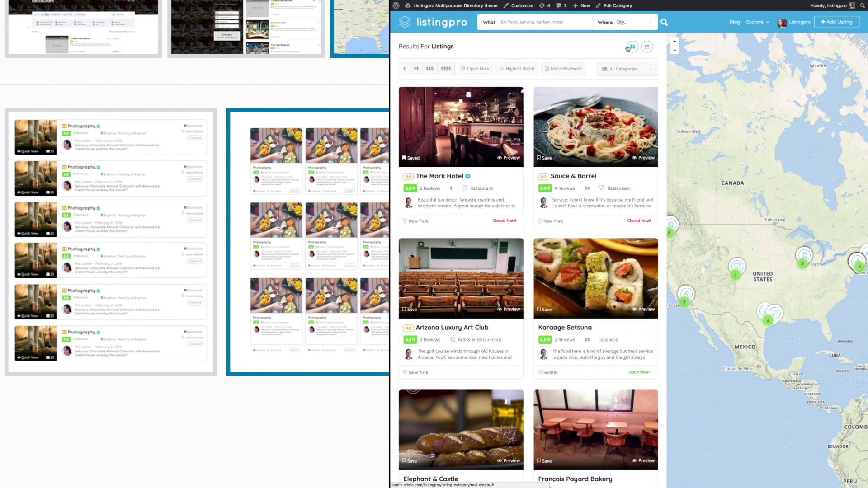
{"action": "left_click", "coordinate": [646, 49]}
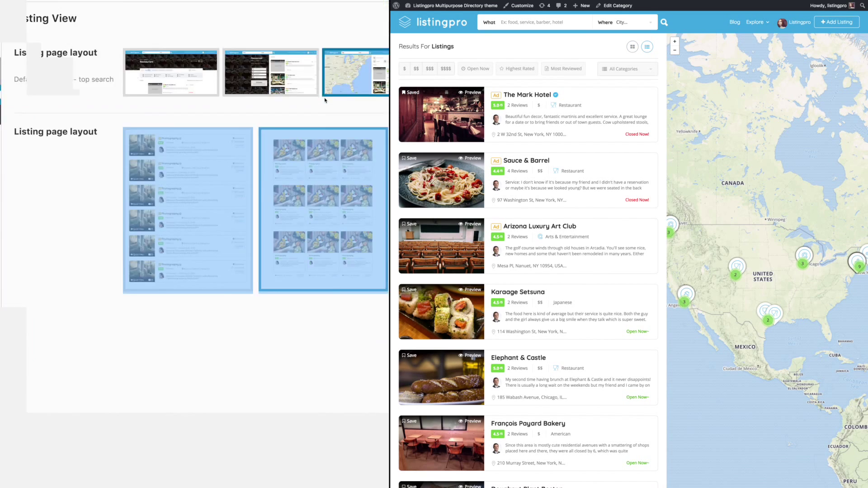
{"action": "right_click", "coordinate": [325, 100]}
{"action": "left_click", "coordinate": [181, 251]}
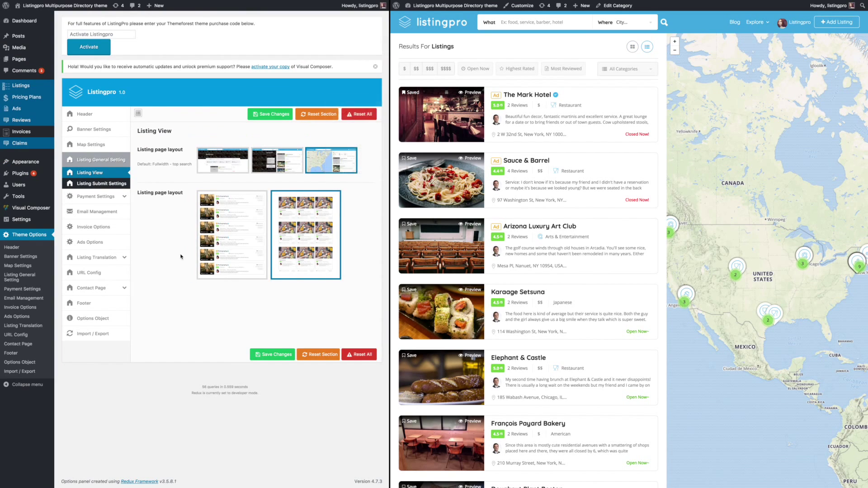
{"action": "left_click", "coordinate": [96, 185]}
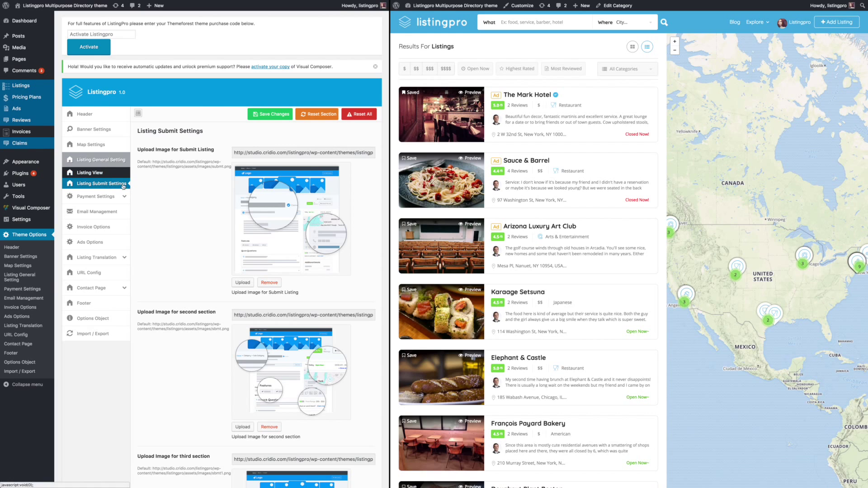
Step: Open the Submit Your Listing form on the live site via Add Listing
{"action": "scroll", "coordinate": [178, 217], "scroll_direction": "down", "scroll_amount": 4}
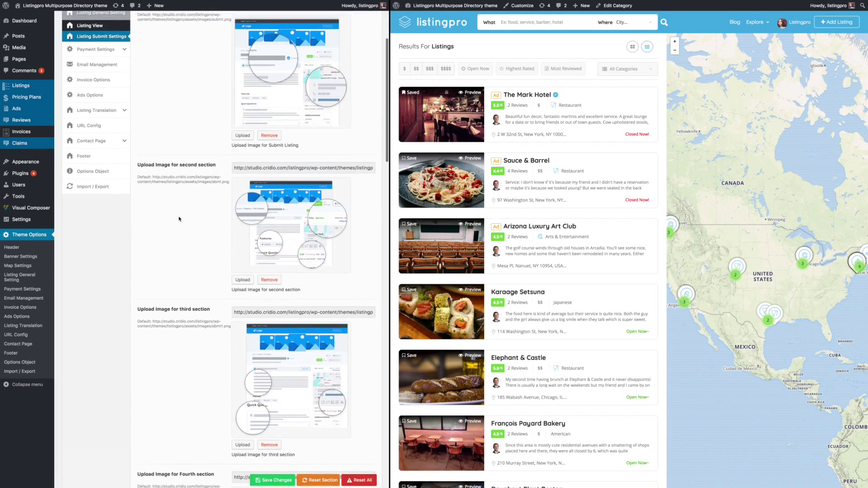
{"action": "scroll", "coordinate": [179, 217], "scroll_direction": "up", "scroll_amount": 2}
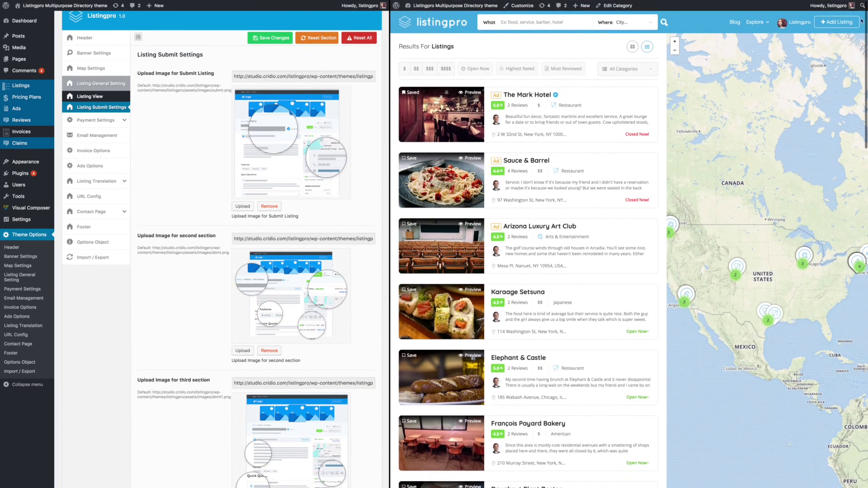
{"action": "left_click", "coordinate": [842, 23]}
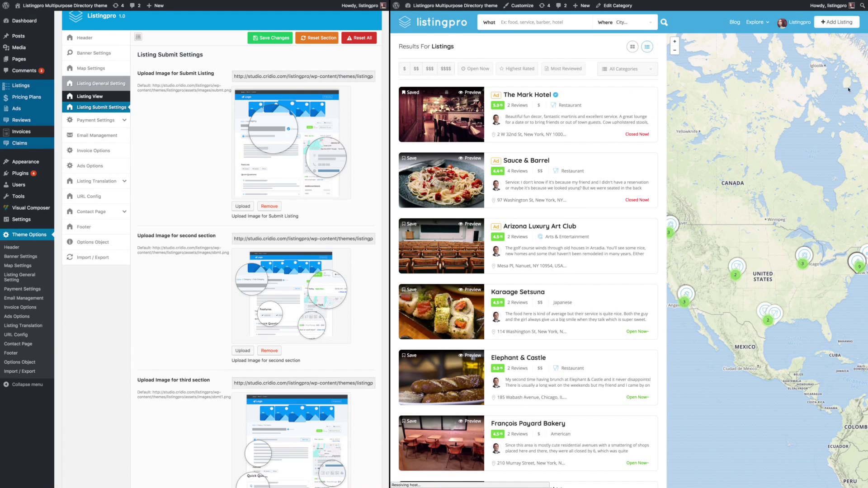
{"action": "scroll", "coordinate": [683, 209], "scroll_direction": "down", "scroll_amount": 2}
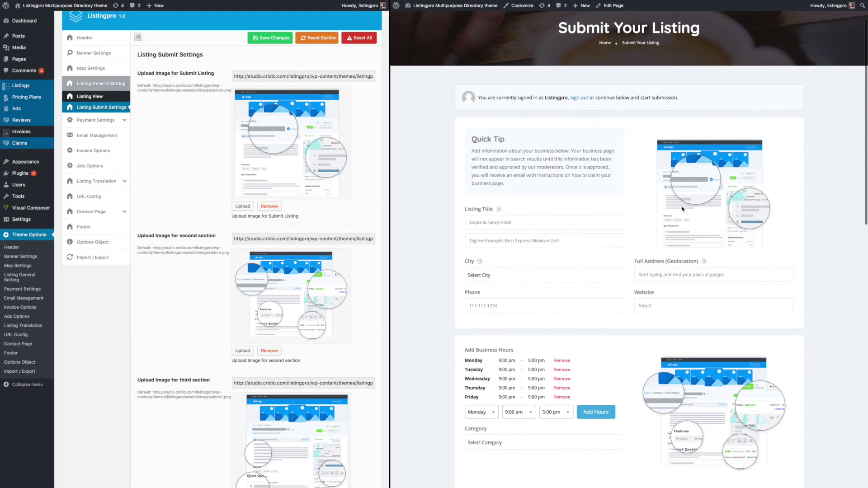
{"action": "scroll", "coordinate": [656, 221], "scroll_direction": "down", "scroll_amount": 3}
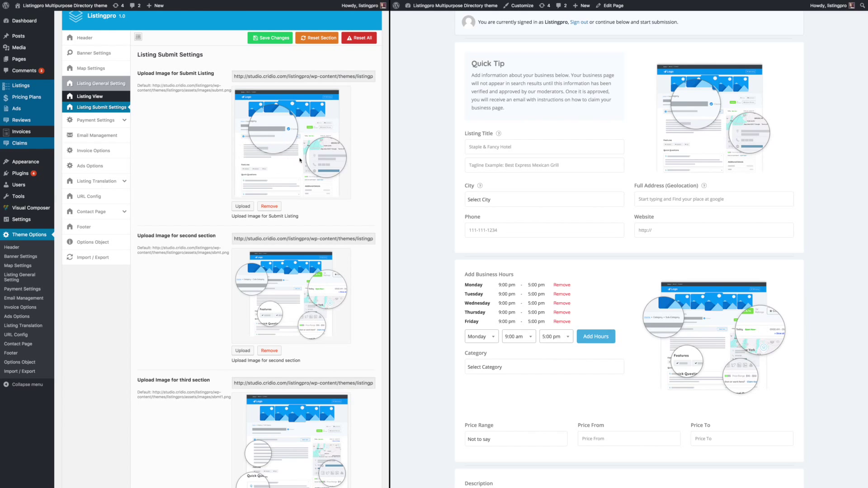
Step: Scroll through the submit form's sections, then bring up the Payment Settings options
{"action": "scroll", "coordinate": [200, 156], "scroll_direction": "down", "scroll_amount": 15}
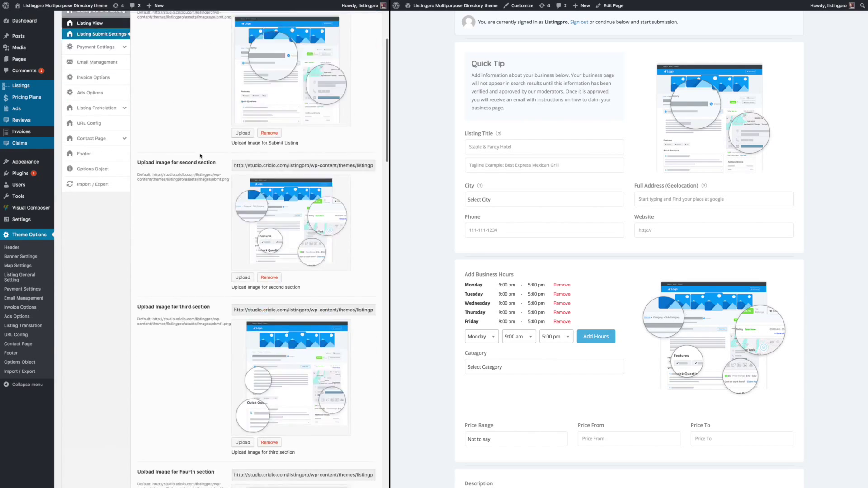
{"action": "scroll", "coordinate": [200, 156], "scroll_direction": "down", "scroll_amount": 5}
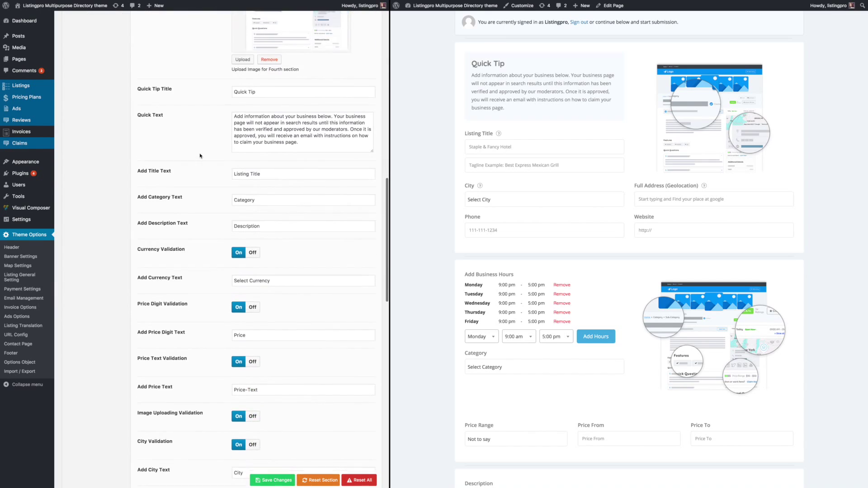
{"action": "scroll", "coordinate": [220, 181], "scroll_direction": "down", "scroll_amount": 5}
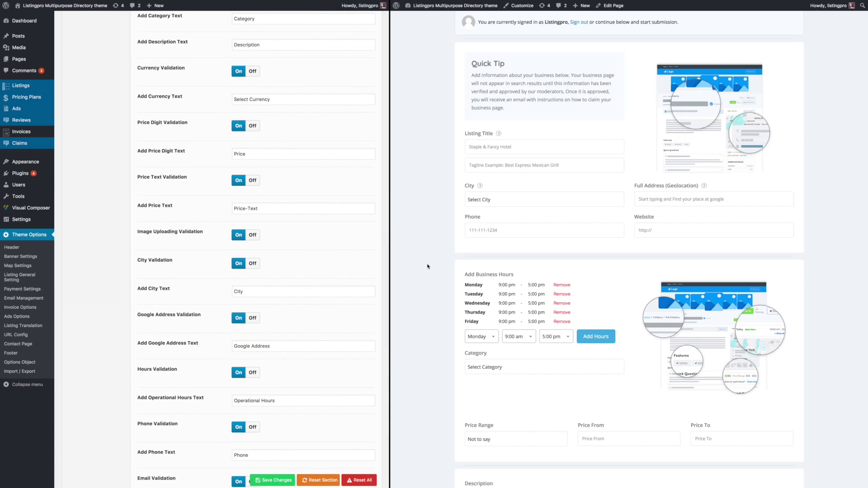
{"action": "scroll", "coordinate": [521, 227], "scroll_direction": "down", "scroll_amount": 5}
{"action": "scroll", "coordinate": [278, 241], "scroll_direction": "down", "scroll_amount": 2}
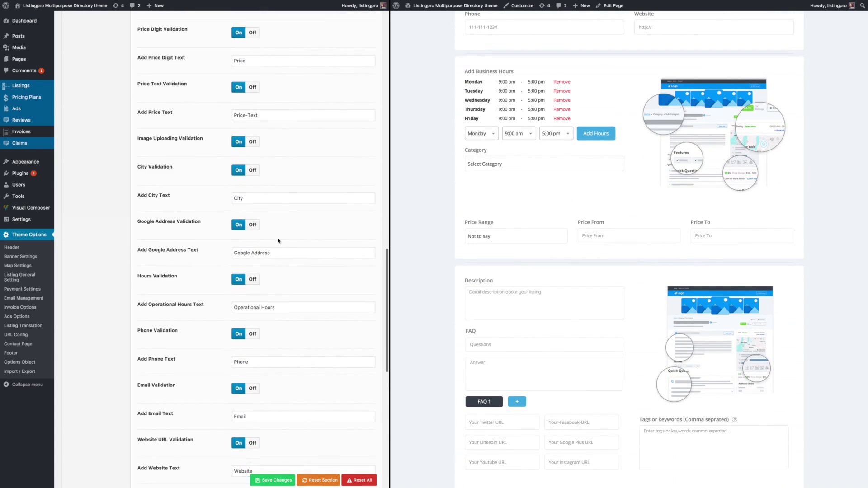
{"action": "scroll", "coordinate": [279, 241], "scroll_direction": "down", "scroll_amount": 5}
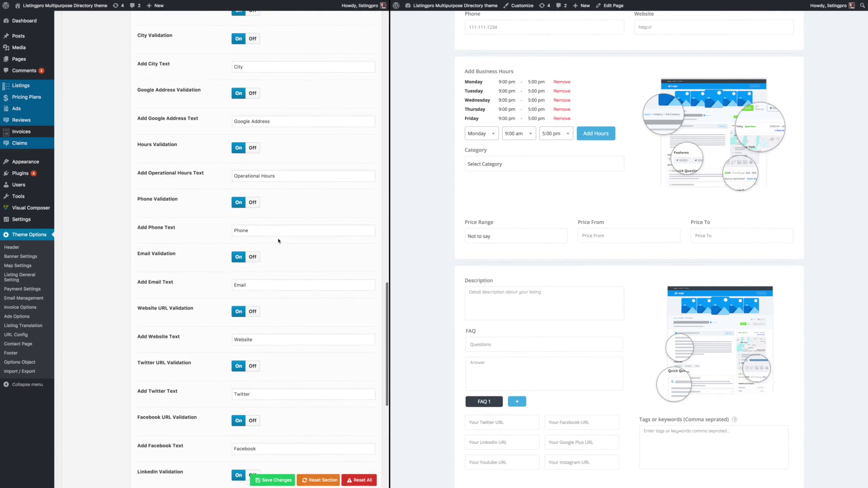
{"action": "scroll", "coordinate": [279, 241], "scroll_direction": "down", "scroll_amount": 12}
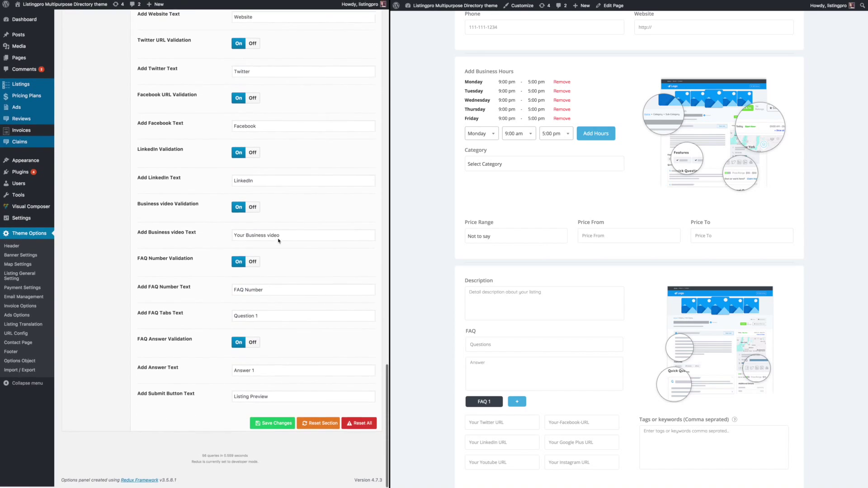
{"action": "scroll", "coordinate": [279, 241], "scroll_direction": "up", "scroll_amount": 20}
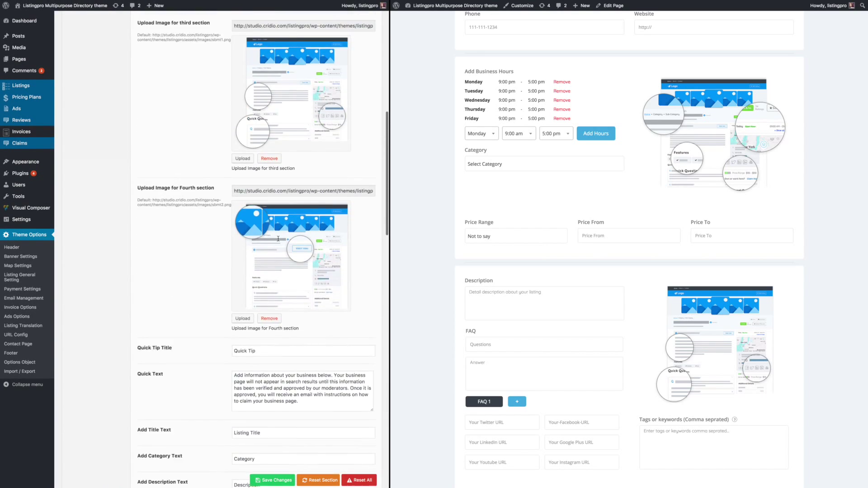
{"action": "scroll", "coordinate": [278, 239], "scroll_direction": "up", "scroll_amount": 16}
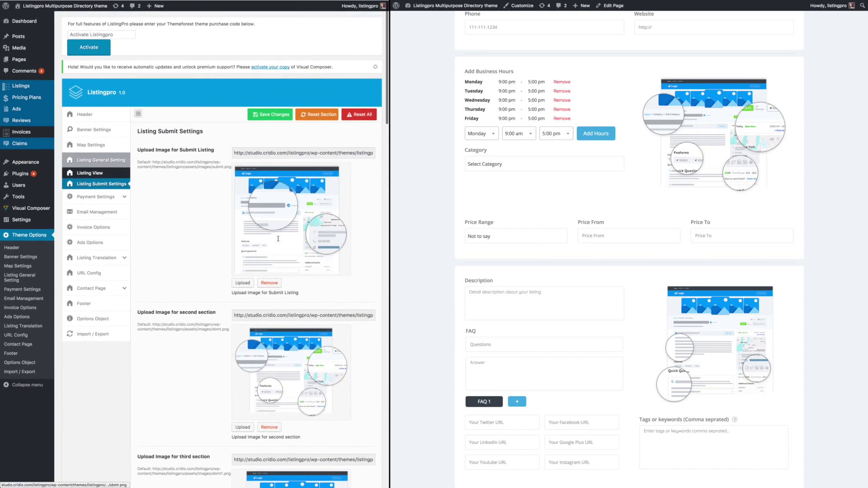
{"action": "scroll", "coordinate": [508, 214], "scroll_direction": "down", "scroll_amount": 12}
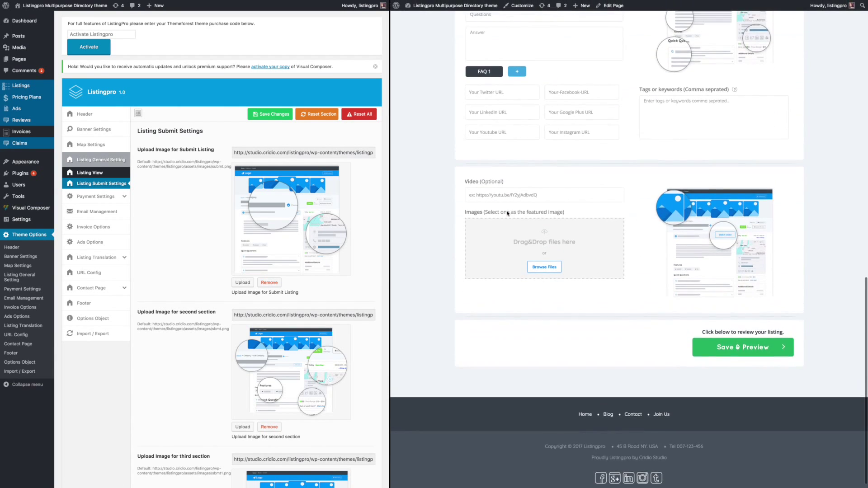
{"action": "scroll", "coordinate": [508, 213], "scroll_direction": "up", "scroll_amount": 13}
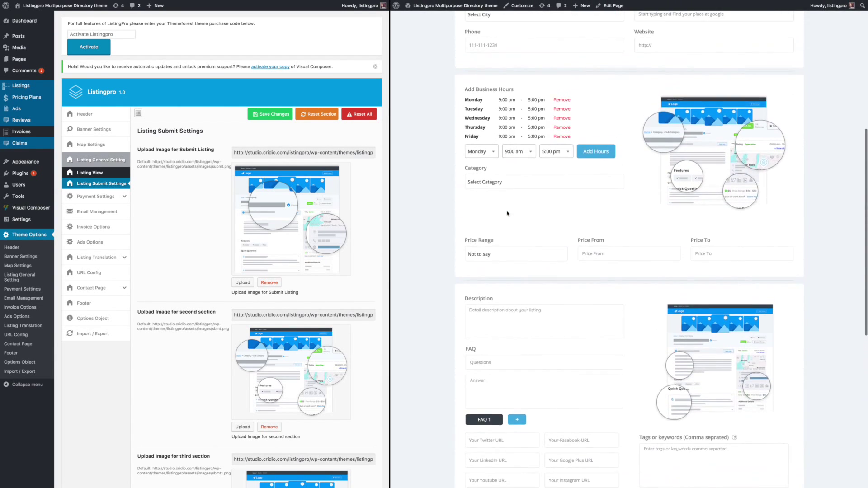
{"action": "scroll", "coordinate": [508, 213], "scroll_direction": "up", "scroll_amount": 11}
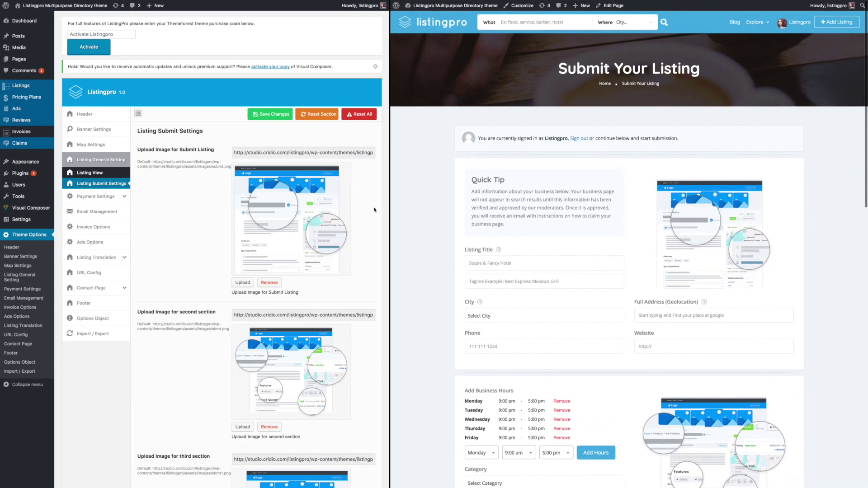
{"action": "left_click", "coordinate": [86, 196]}
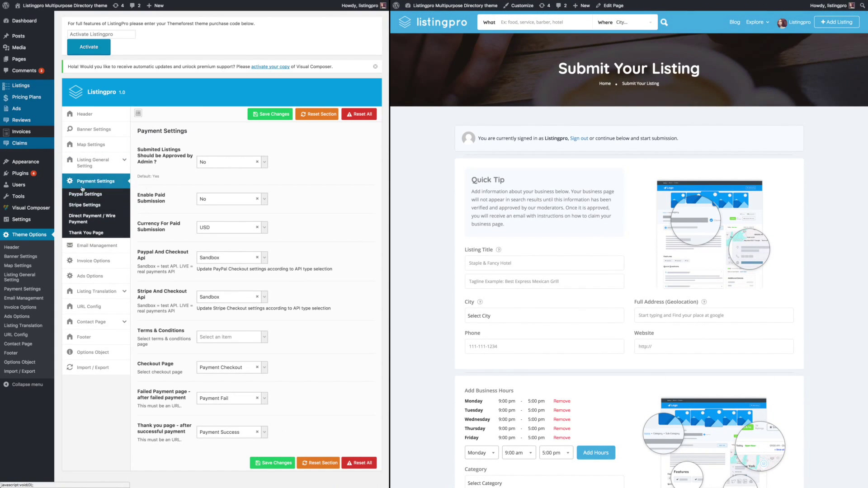
Step: Review the general Payment Settings: admin approval, paid submission and USD currency
{"action": "left_click", "coordinate": [86, 196]}
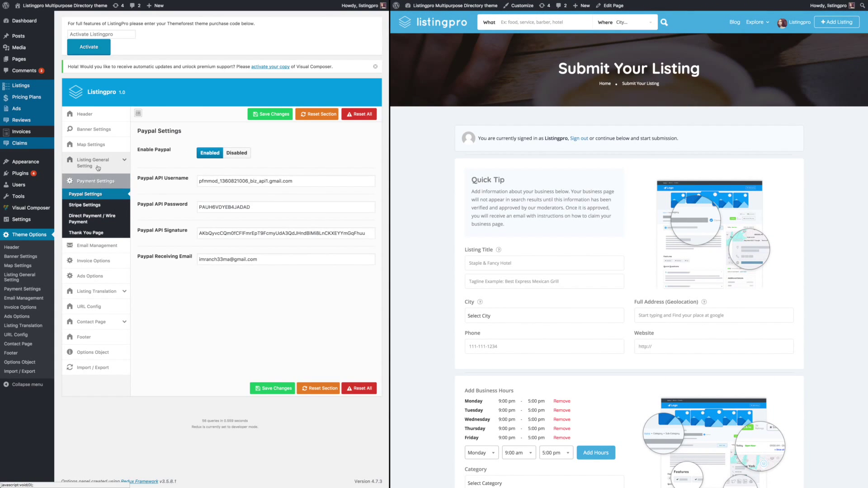
{"action": "left_click", "coordinate": [96, 181]}
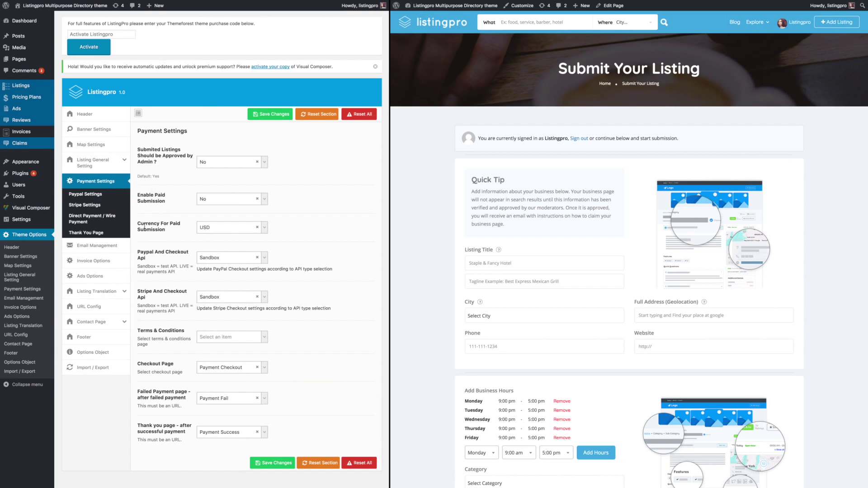
{"action": "scroll", "coordinate": [161, 174], "scroll_direction": "down", "scroll_amount": 2}
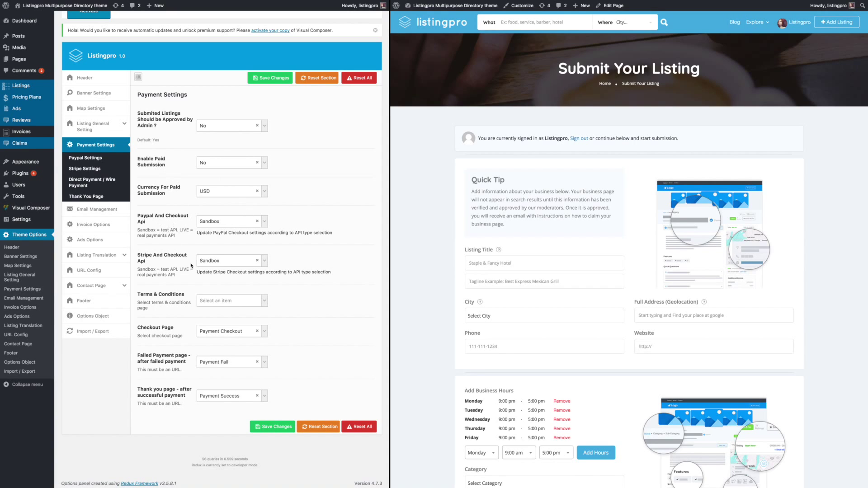
{"action": "scroll", "coordinate": [158, 226], "scroll_direction": "up", "scroll_amount": 2}
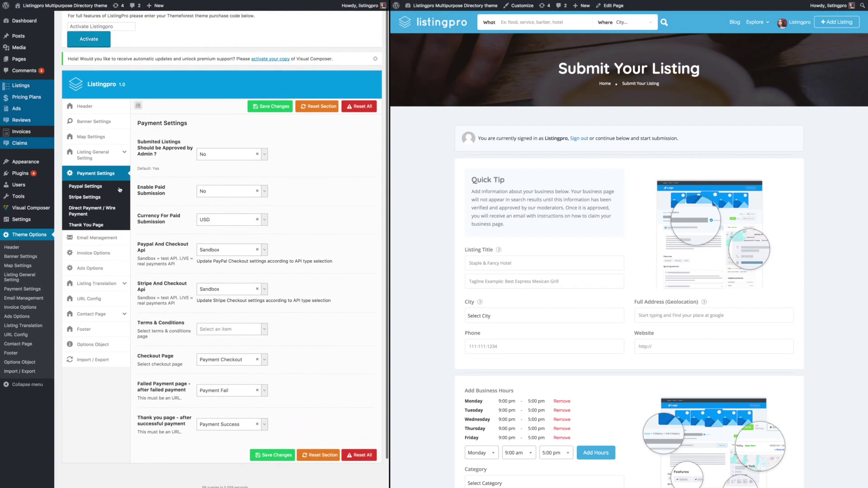
{"action": "left_click", "coordinate": [99, 176]}
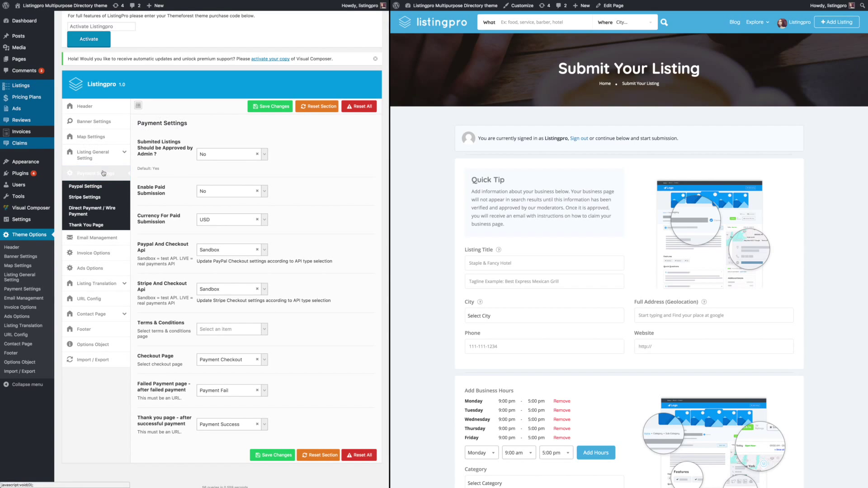
Step: Step through the PayPal, Stripe and Direct/Wire Payment settings on to Email Management
{"action": "left_click", "coordinate": [113, 189]}
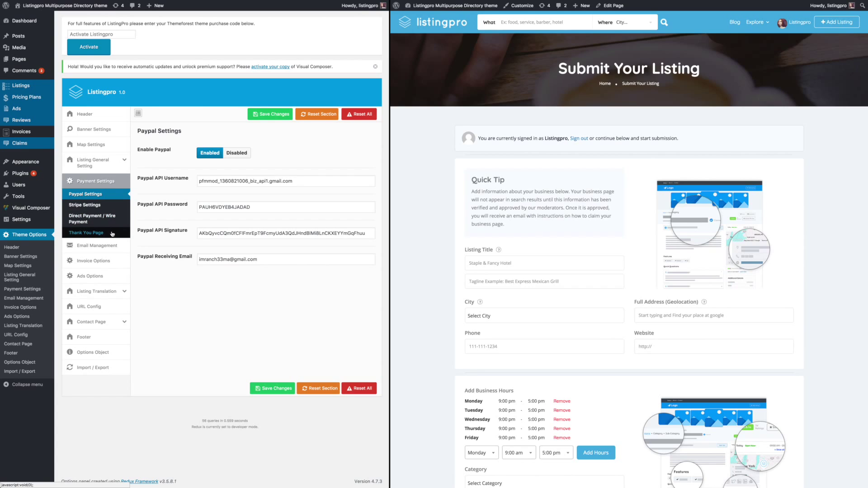
{"action": "left_click", "coordinate": [111, 207]}
{"action": "left_click", "coordinate": [111, 218]}
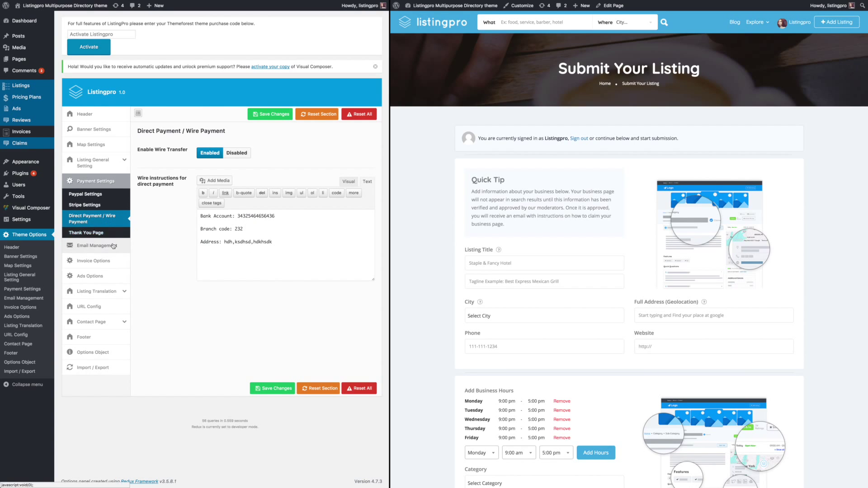
{"action": "left_click", "coordinate": [113, 246]}
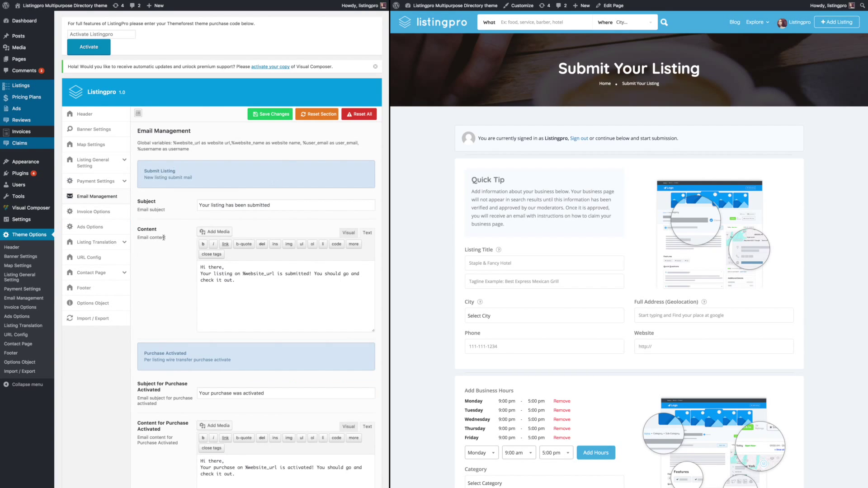
{"action": "scroll", "coordinate": [164, 237], "scroll_direction": "down", "scroll_amount": 2}
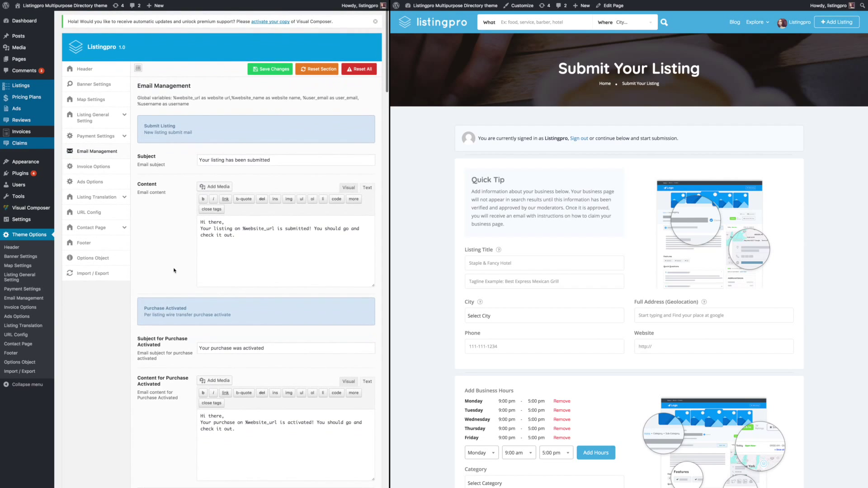
{"action": "scroll", "coordinate": [174, 270], "scroll_direction": "down", "scroll_amount": 5}
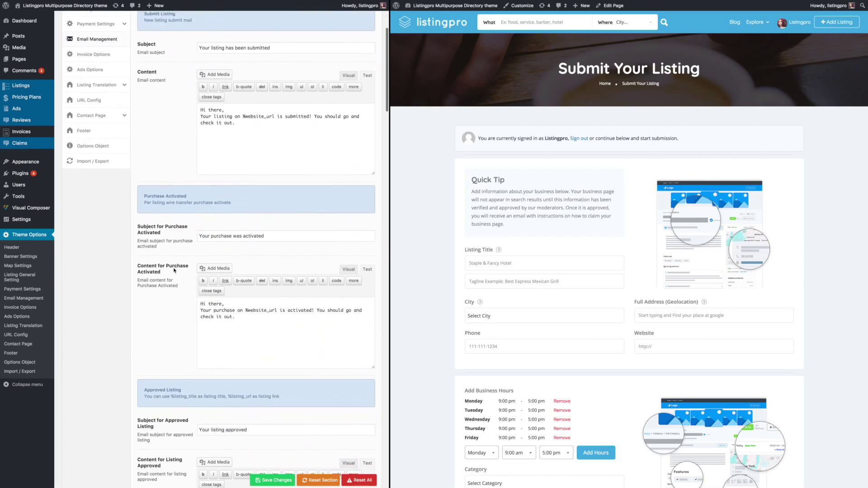
{"action": "scroll", "coordinate": [174, 270], "scroll_direction": "down", "scroll_amount": 10}
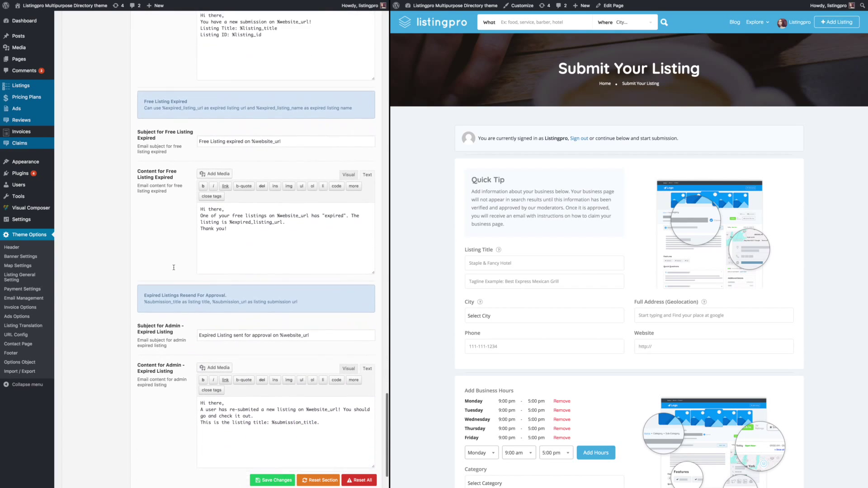
{"action": "scroll", "coordinate": [174, 268], "scroll_direction": "down", "scroll_amount": 3}
{"action": "scroll", "coordinate": [174, 268], "scroll_direction": "up", "scroll_amount": 1}
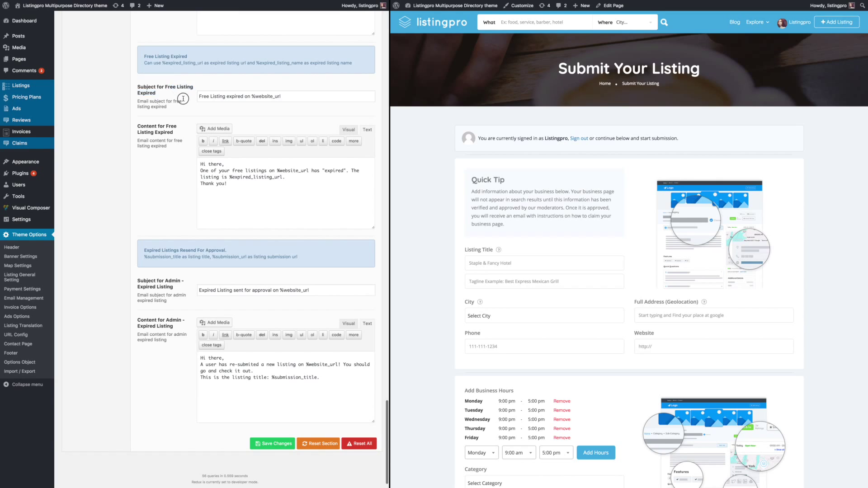
{"action": "double_click", "coordinate": [171, 86]}
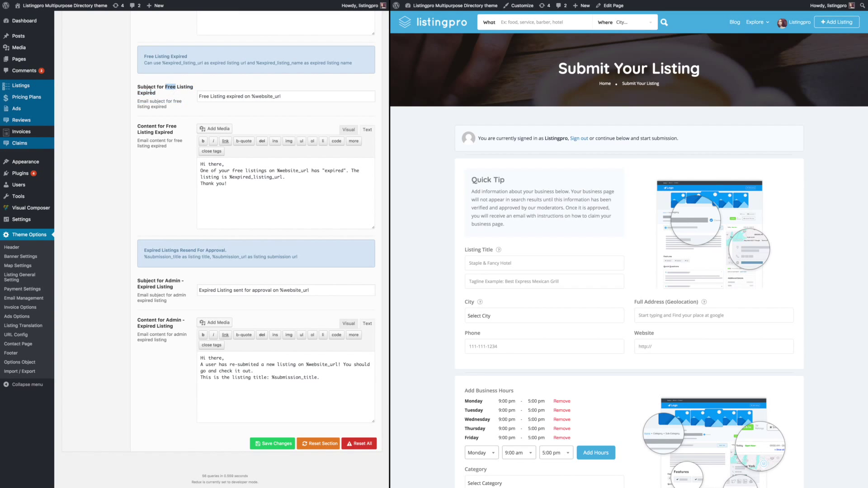
{"action": "scroll", "coordinate": [156, 131], "scroll_direction": "down", "scroll_amount": 1}
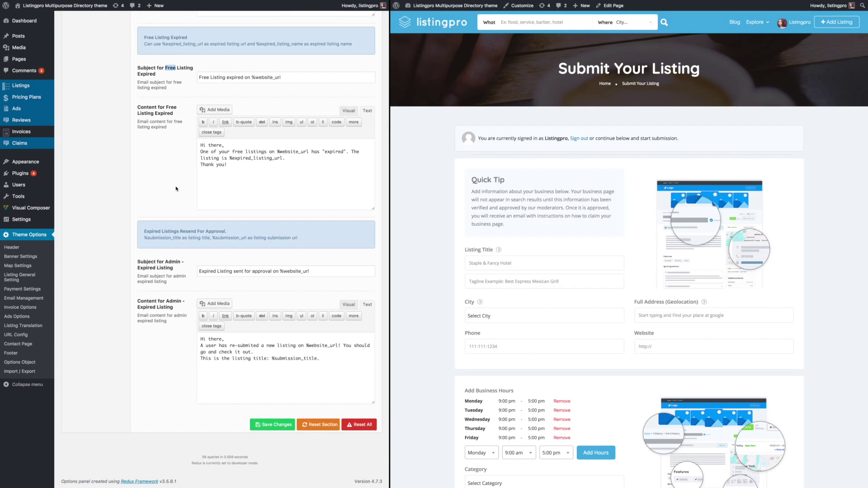
{"action": "scroll", "coordinate": [176, 188], "scroll_direction": "up", "scroll_amount": 1}
{"action": "scroll", "coordinate": [176, 189], "scroll_direction": "down", "scroll_amount": 15}
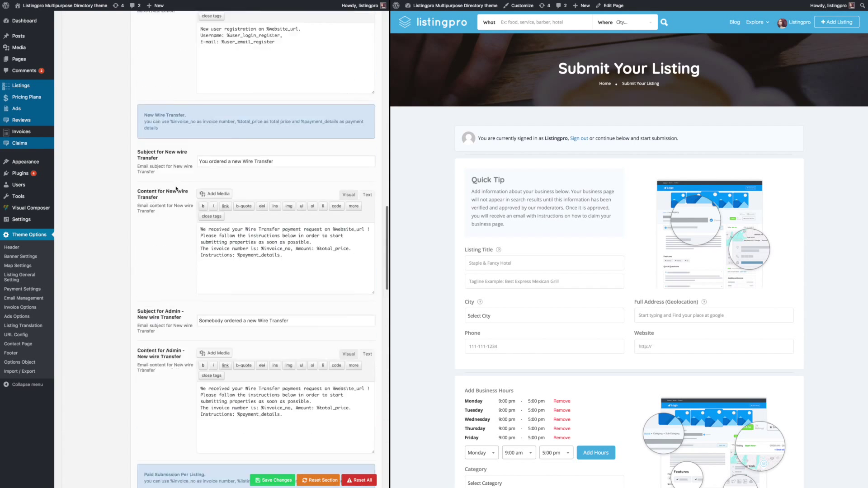
{"action": "scroll", "coordinate": [175, 189], "scroll_direction": "up", "scroll_amount": 20}
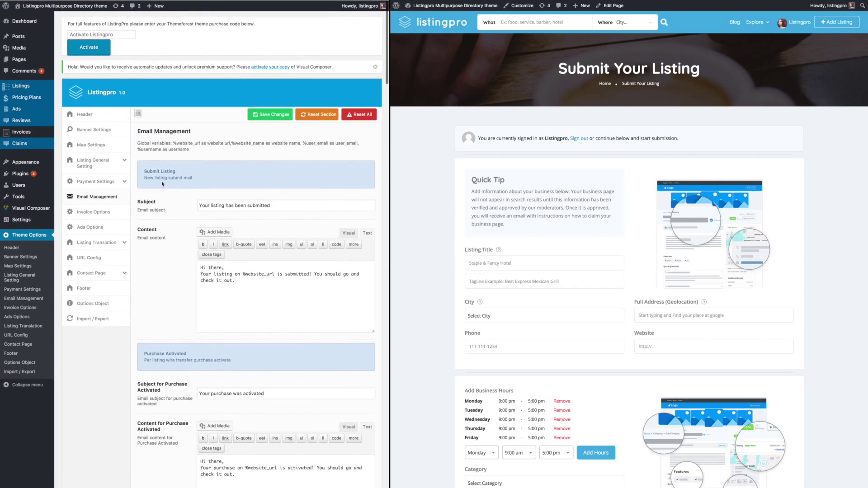
{"action": "left_click", "coordinate": [102, 211]}
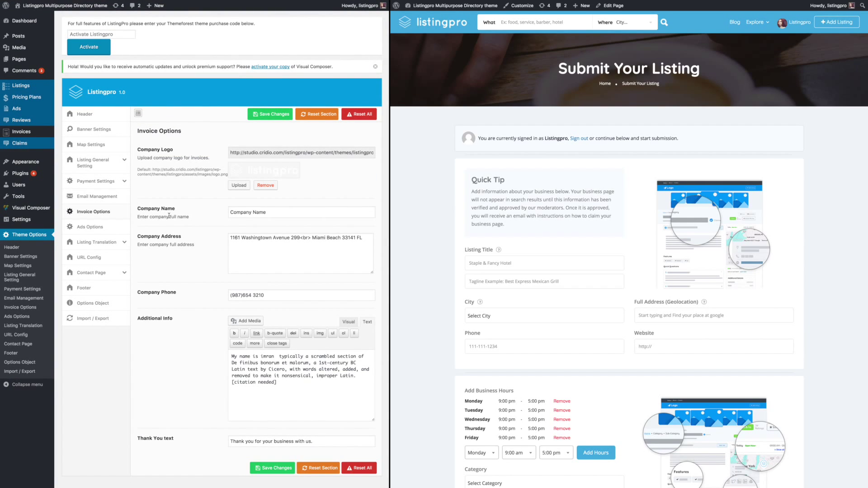
Step: Scroll through the Invoice Options down to the 'Thank you for your business with us.' text
{"action": "scroll", "coordinate": [168, 216], "scroll_direction": "down", "scroll_amount": 1}
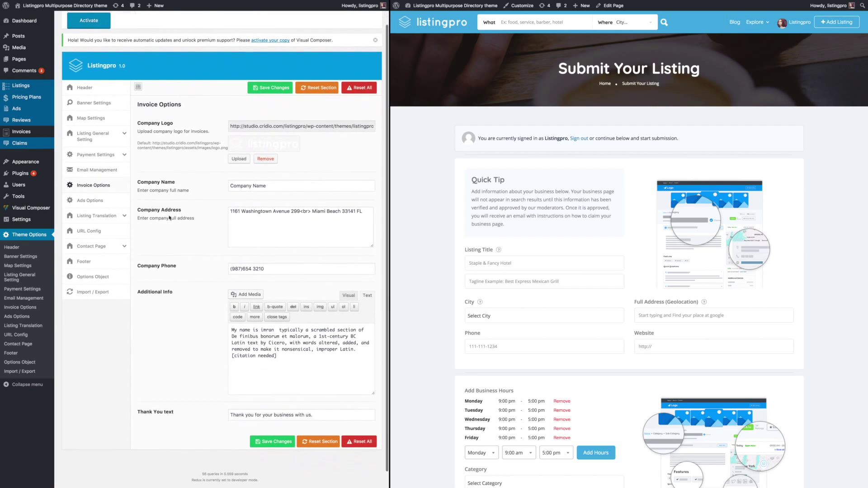
{"action": "scroll", "coordinate": [169, 218], "scroll_direction": "down", "scroll_amount": 1}
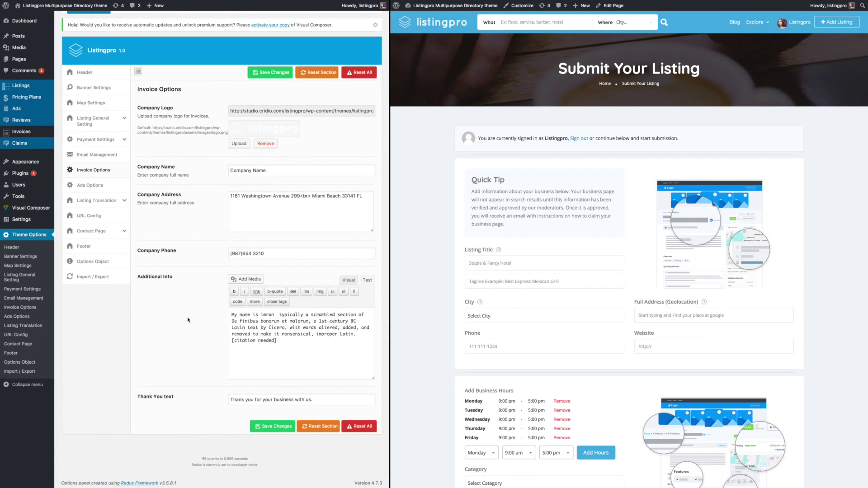
{"action": "scroll", "coordinate": [149, 231], "scroll_direction": "up", "scroll_amount": 2}
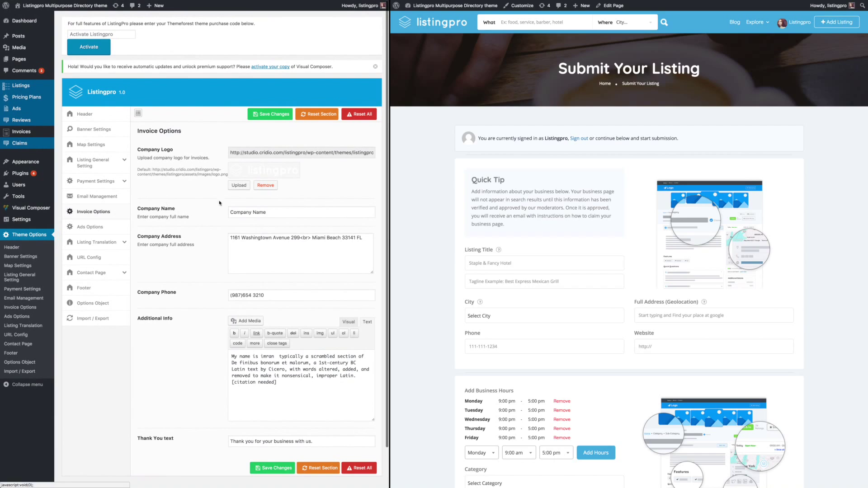
Step: Show the Ads Options and go to the user Dashboard on the live site
{"action": "left_click", "coordinate": [109, 225]}
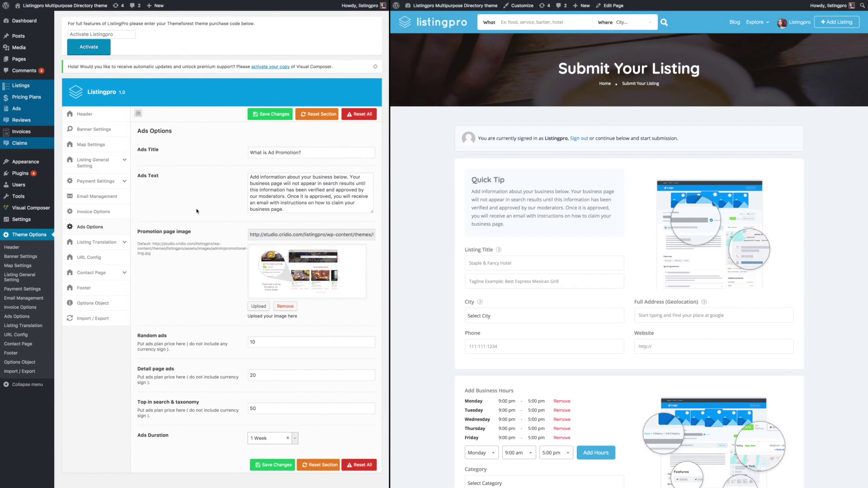
{"action": "scroll", "coordinate": [199, 210], "scroll_direction": "down", "scroll_amount": 1}
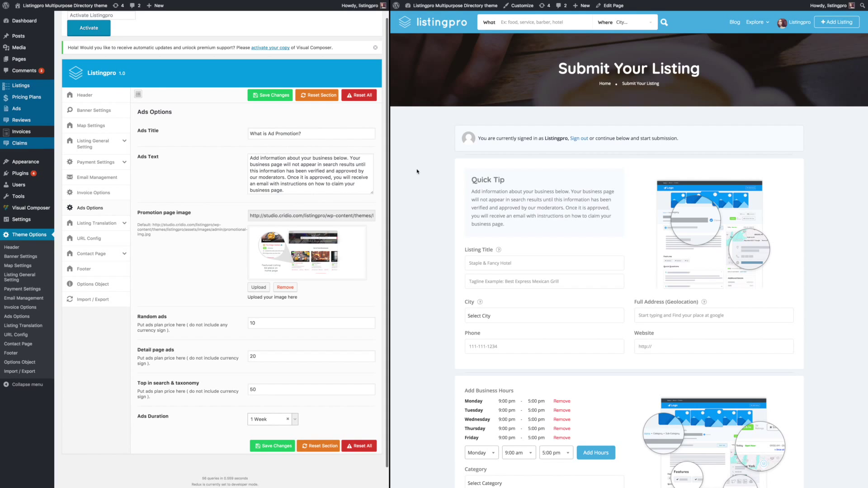
{"action": "mouse_move", "coordinate": [799, 25]}
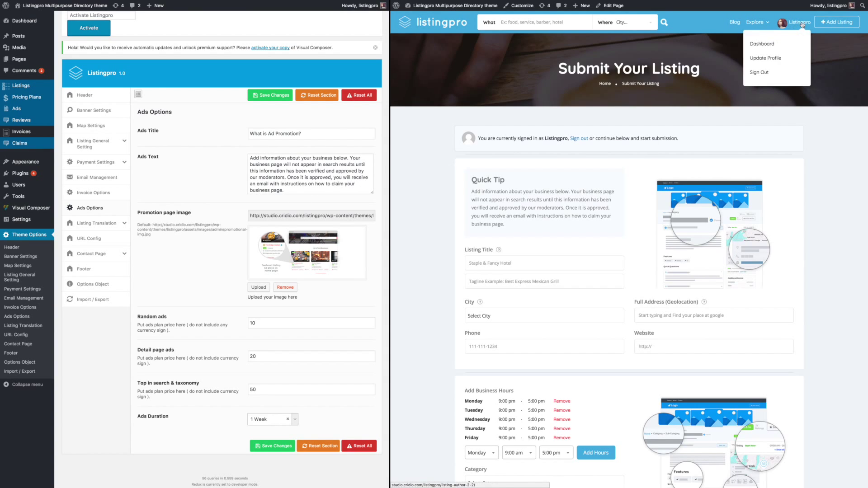
{"action": "left_click", "coordinate": [762, 44]}
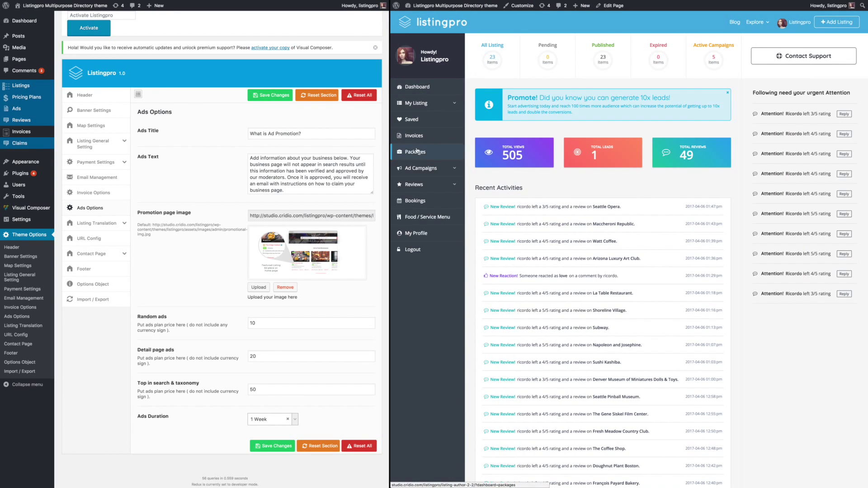
Step: Open Ad Campaigns > Start New Campaign to show the Ad Promotion page, then URL Config
{"action": "left_click", "coordinate": [419, 168]}
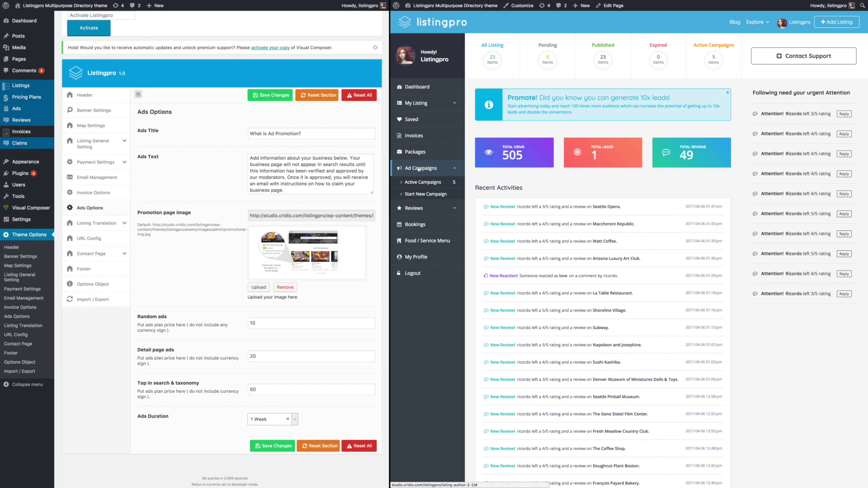
{"action": "left_click", "coordinate": [421, 194]}
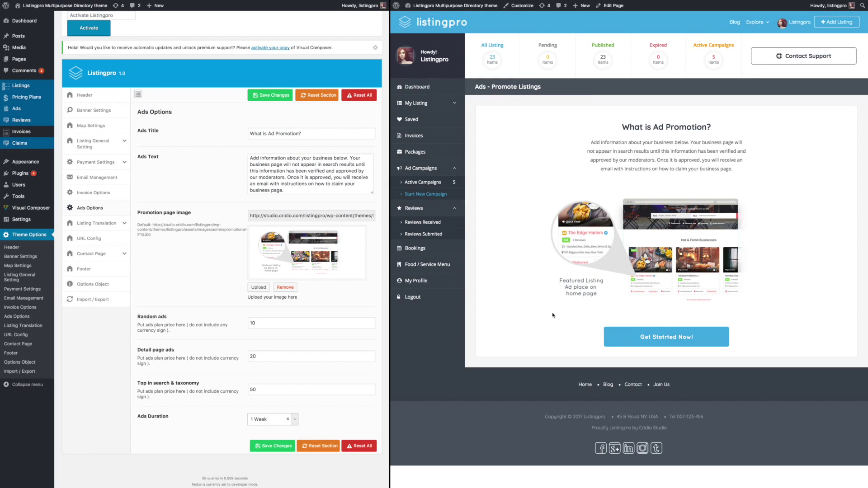
{"action": "scroll", "coordinate": [298, 309], "scroll_direction": "down", "scroll_amount": 1}
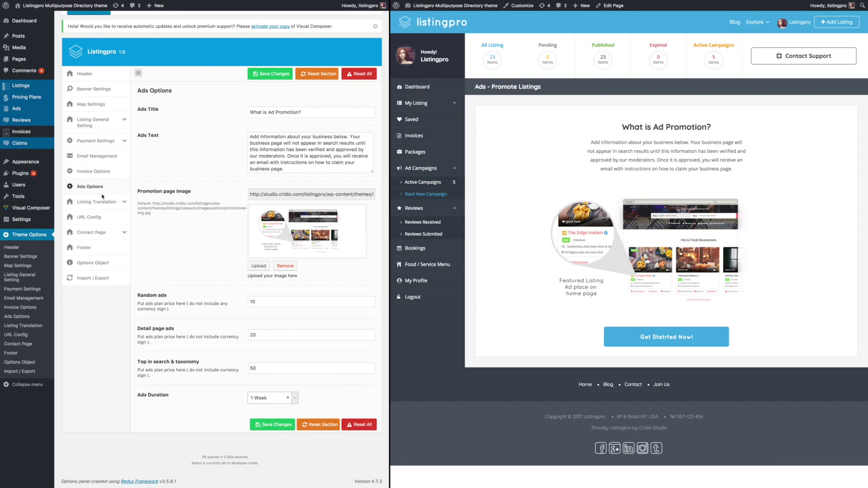
{"action": "left_click", "coordinate": [97, 217]}
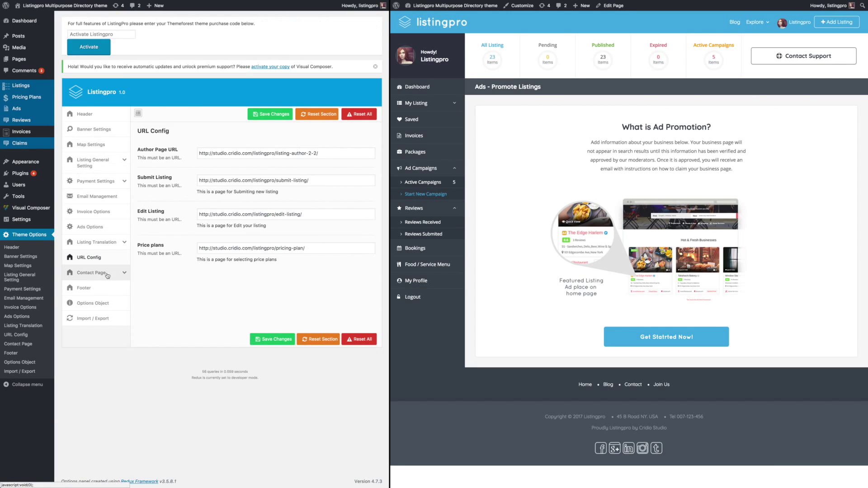
Step: Open Contact Page's form and map settings, showing latitude 51.516576 and longitude -0.137508
{"action": "left_click", "coordinate": [107, 274]}
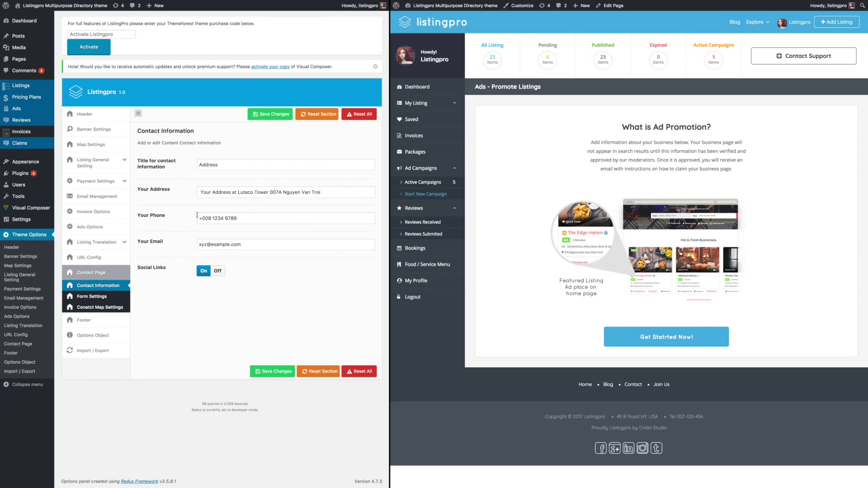
{"action": "left_click", "coordinate": [106, 300]}
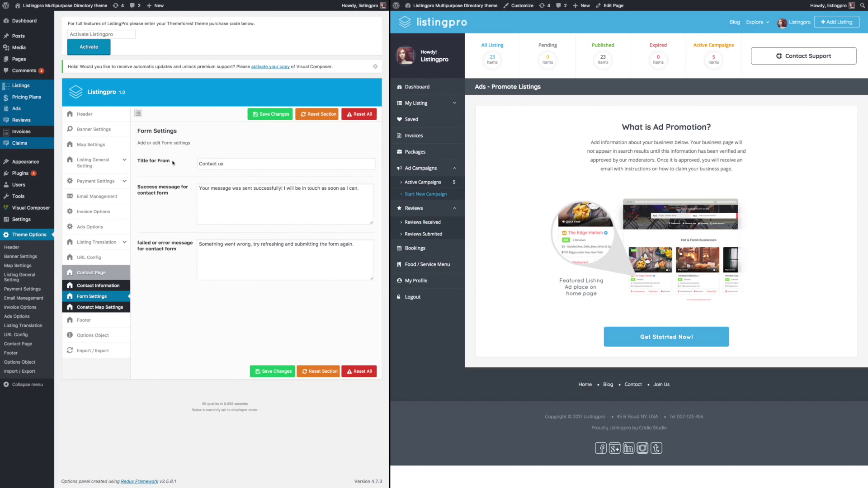
{"action": "left_click", "coordinate": [109, 307]}
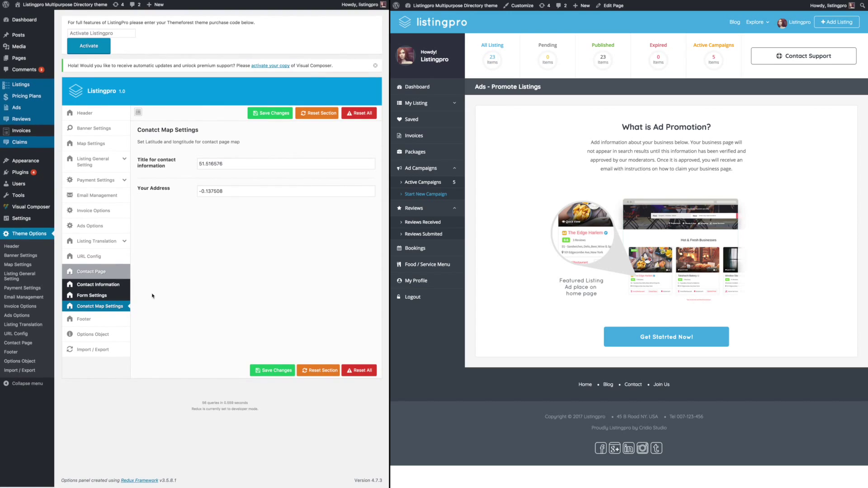
Step: Bring up the ListingPro Footer settings showing copyright text, address, phone and theme author fields
{"action": "left_click", "coordinate": [99, 323]}
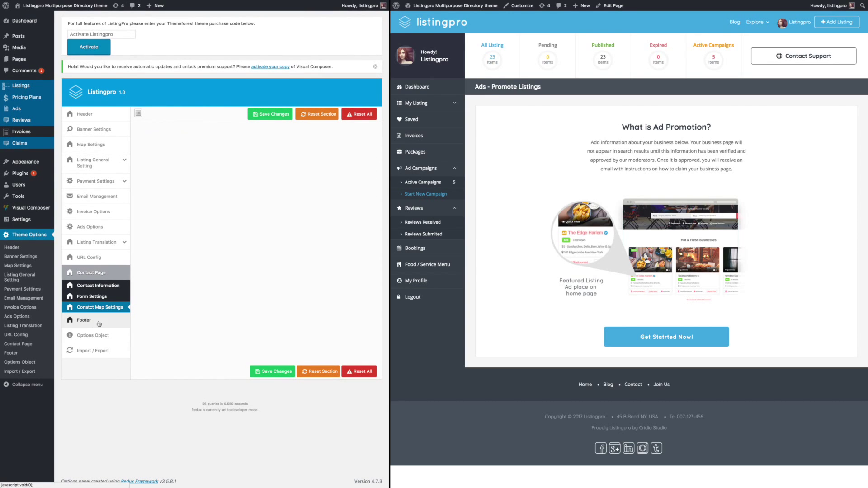